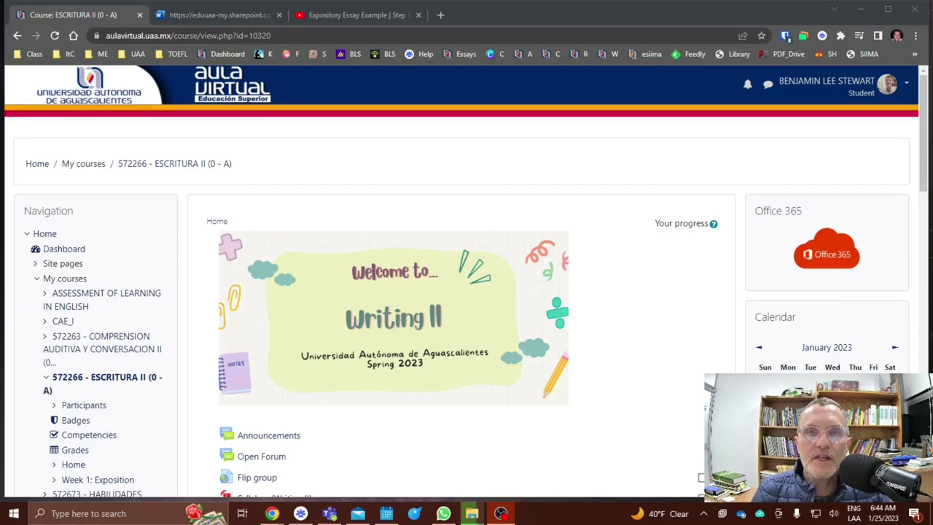
Step: Go to Week 1: Exposition and open the Writing Wiki listed under Tasks
click(98, 479)
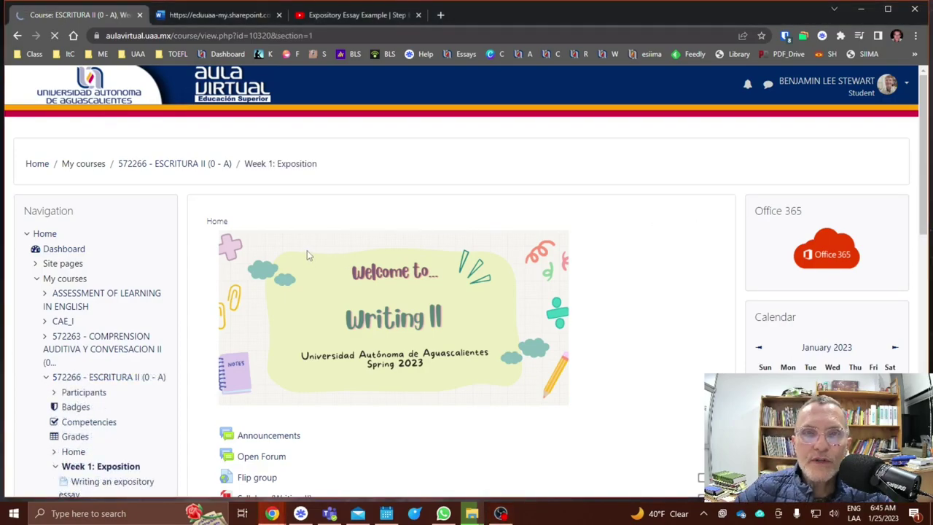
scroll(307, 255, down, 8)
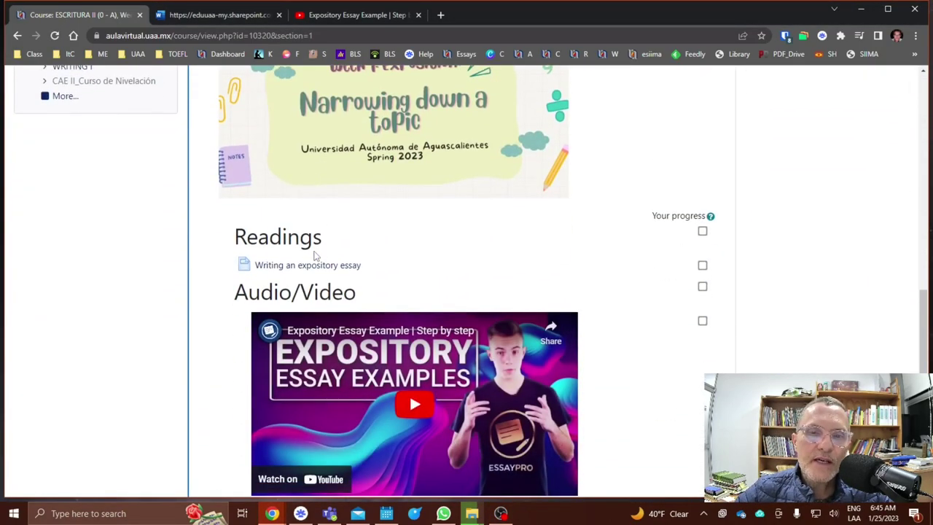
scroll(324, 248, up, 3)
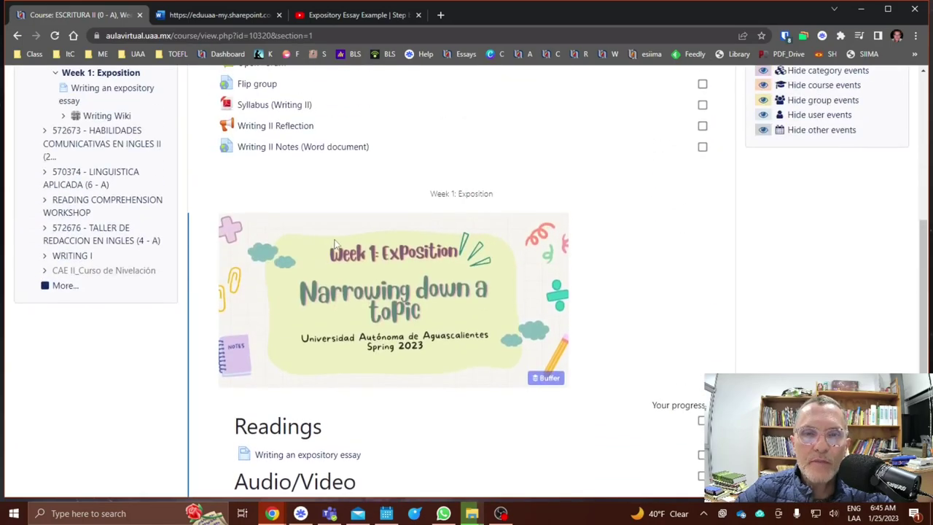
scroll(335, 244, down, 3)
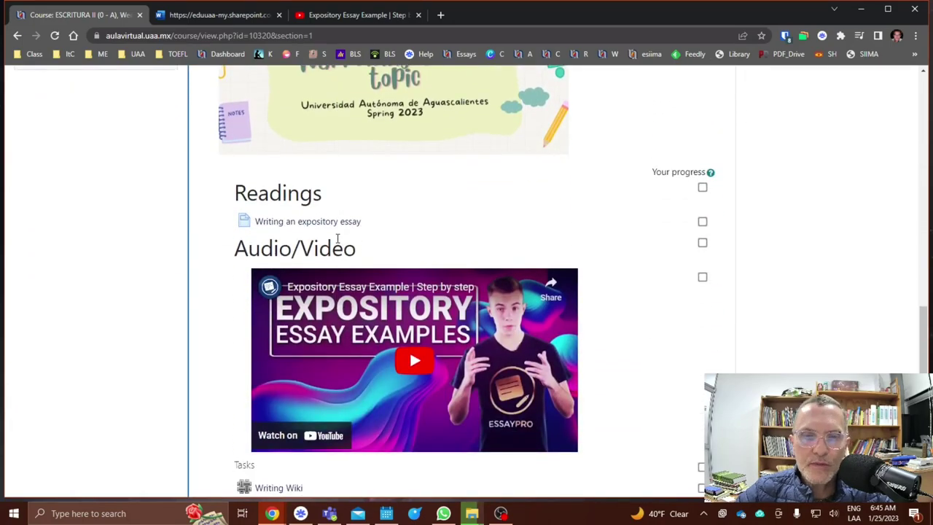
scroll(294, 365, down, 1)
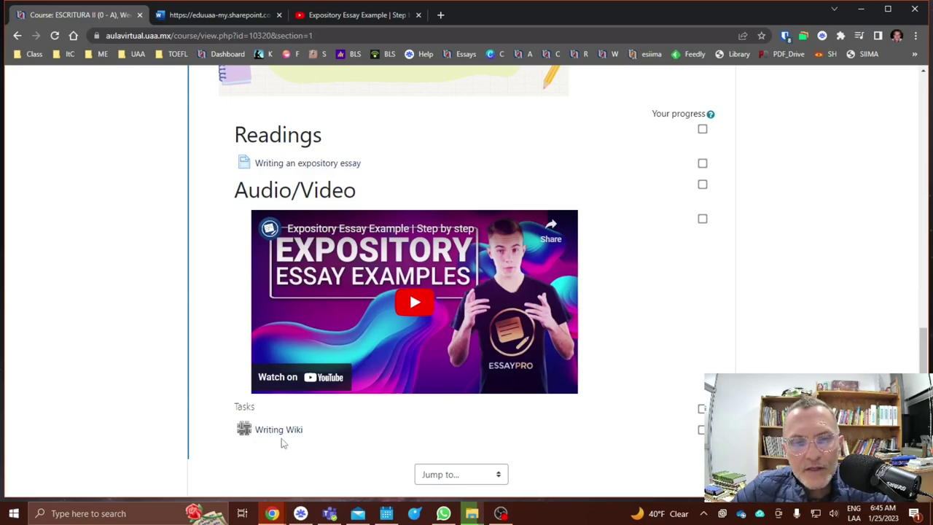
click(277, 436)
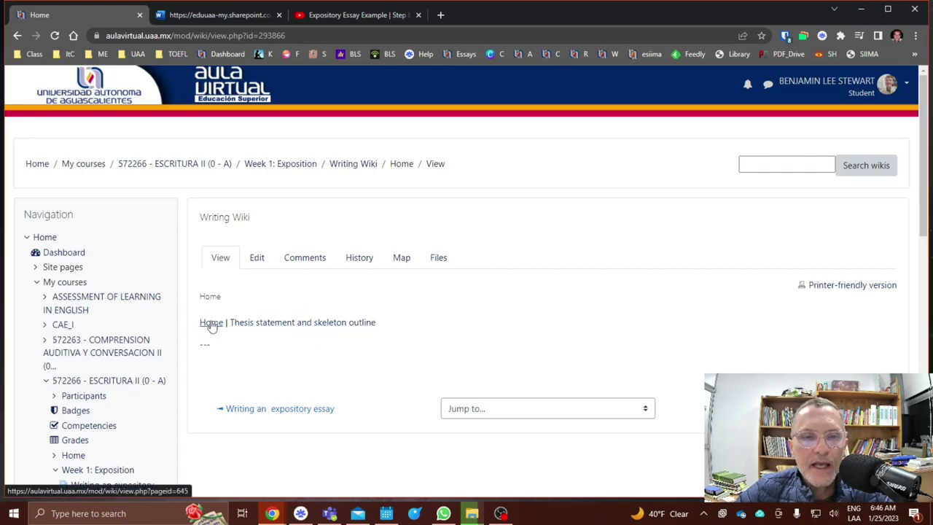
click(273, 325)
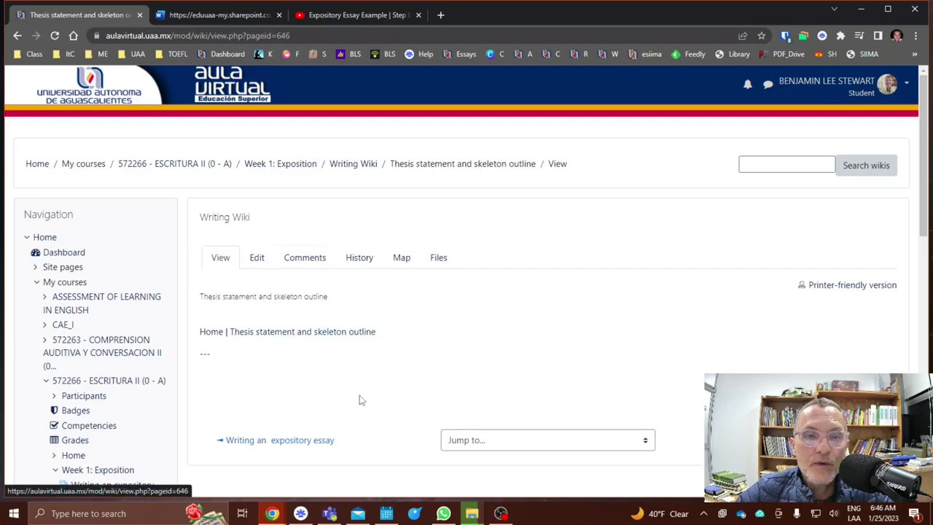
click(215, 334)
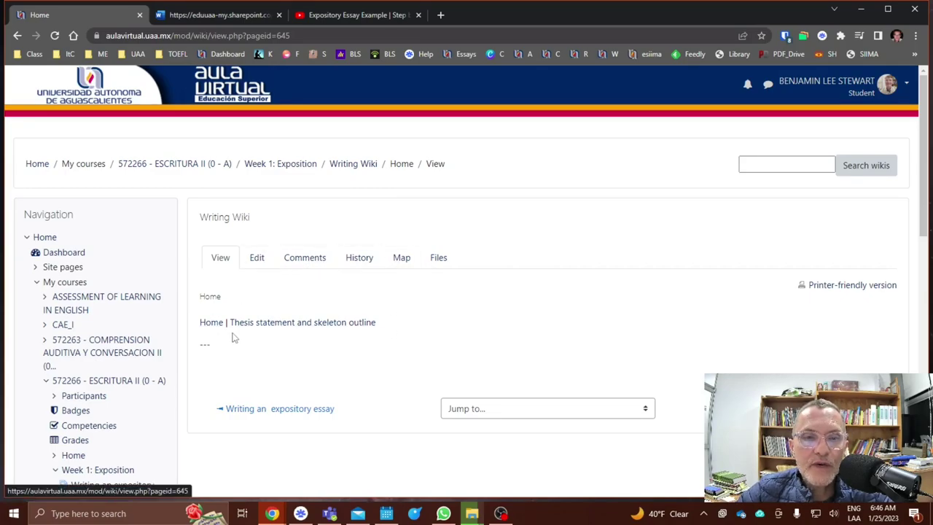
Step: Append ' | [[Problem statement]]' to the Home page's link line, copy the line, and save
click(257, 261)
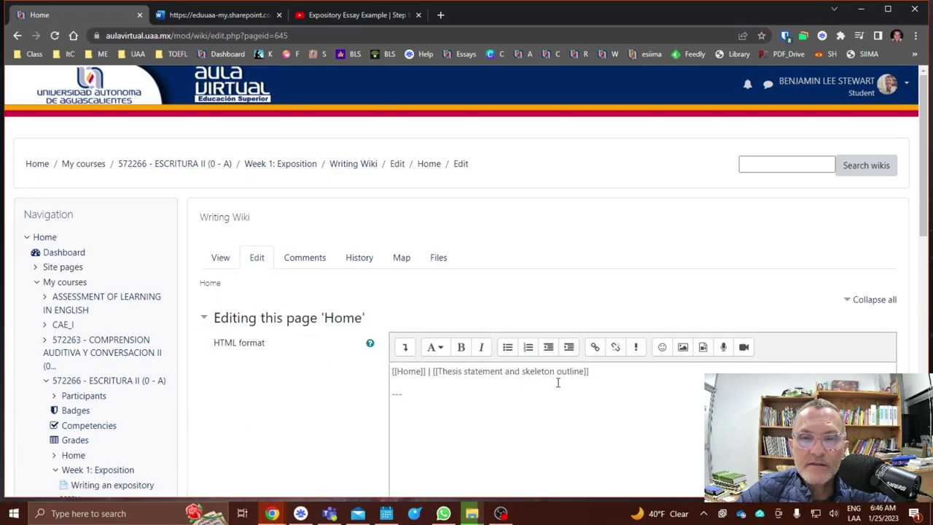
click(600, 374)
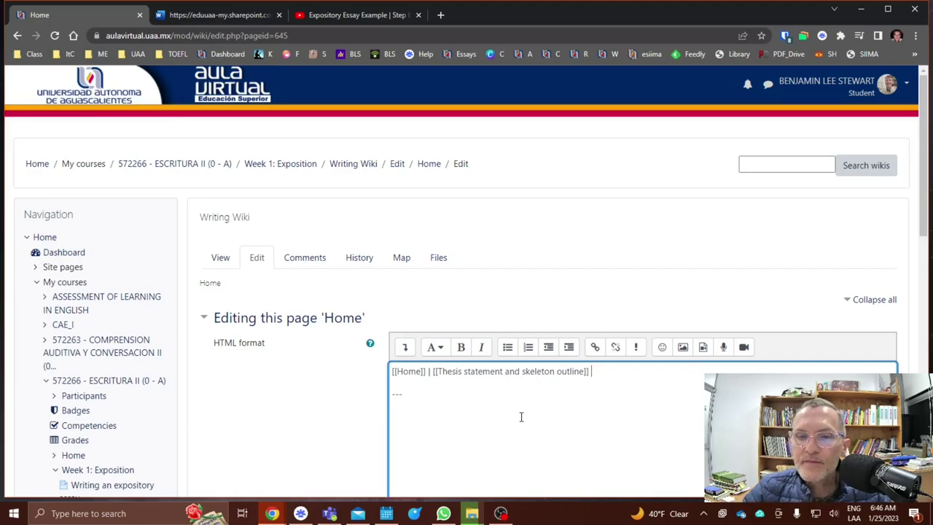
text(| [[Problem s)
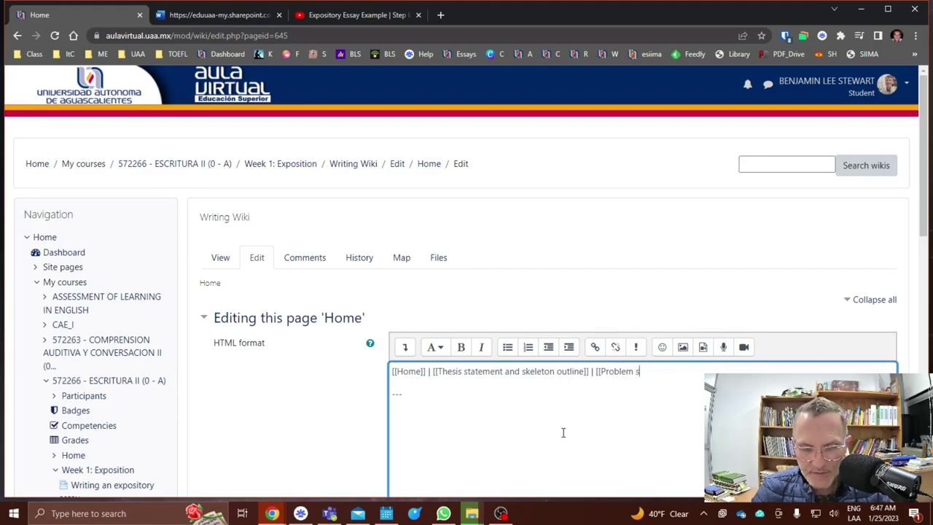
text(ement)
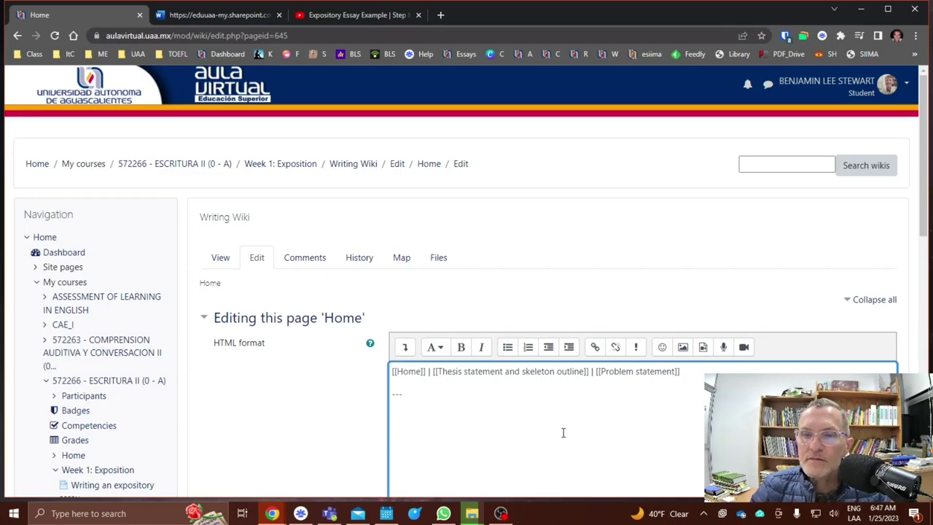
scroll(561, 432, down, 3)
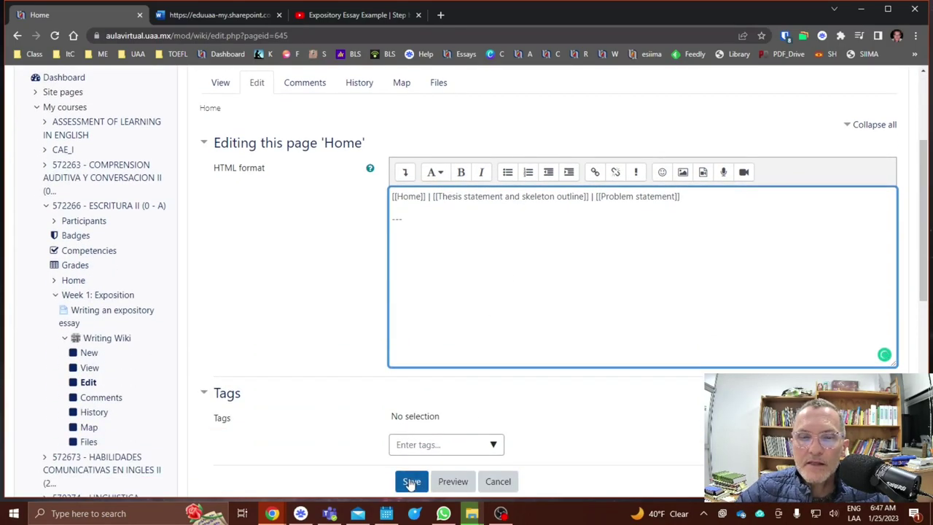
key(ctrl+a)
key(ctrl+c)
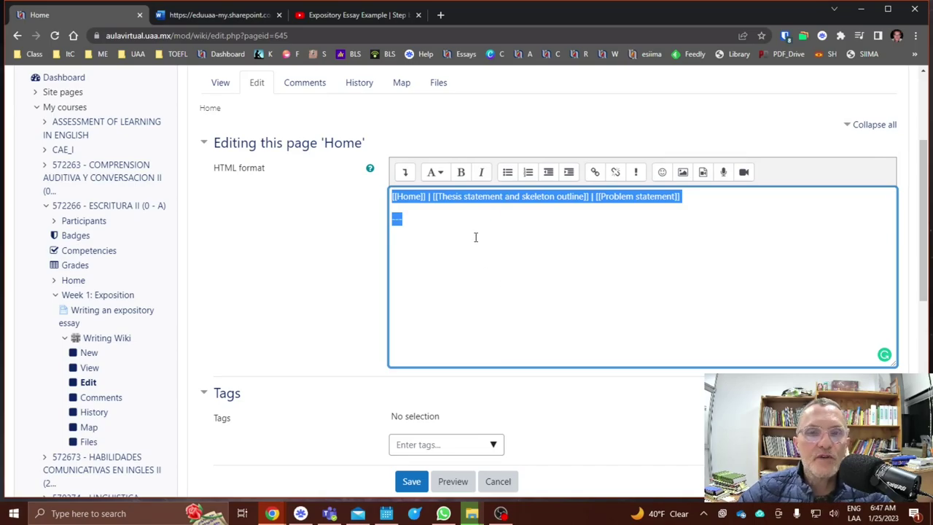
click(411, 481)
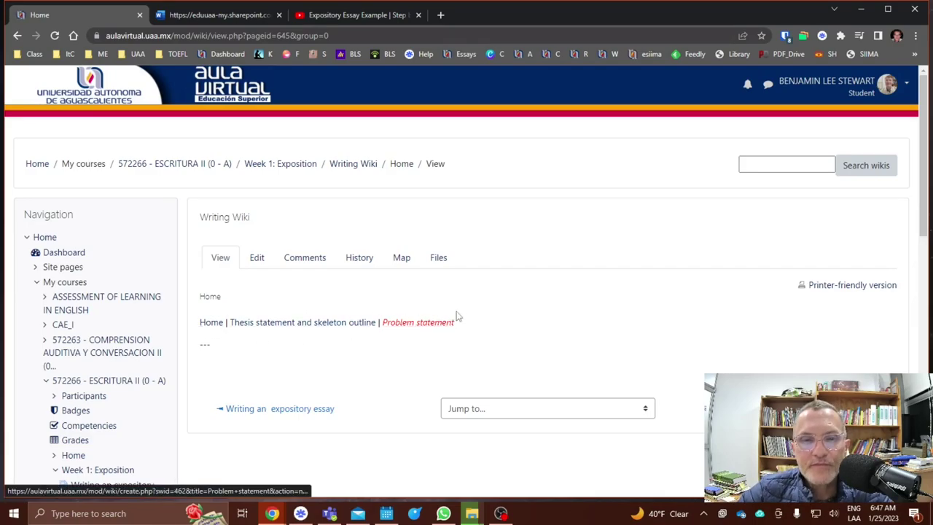
Step: Create the Problem statement page with the pasted three-link navigation bar and save it
click(411, 325)
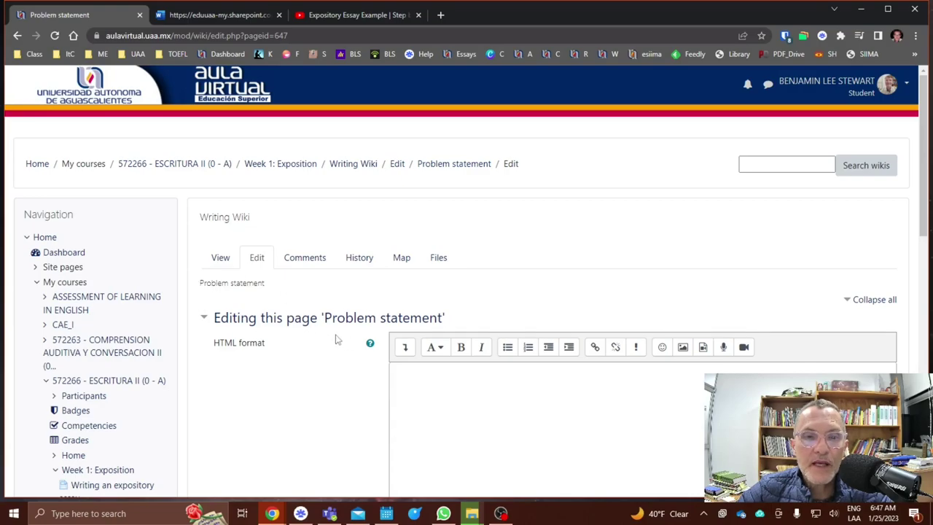
scroll(432, 377, down, 3)
scroll(456, 384, up, 2)
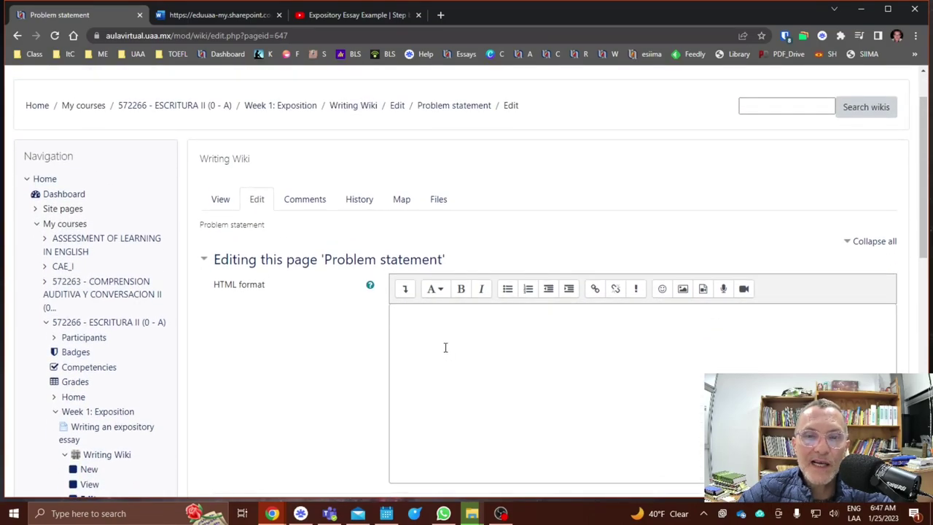
click(445, 343)
key(ctrl+v)
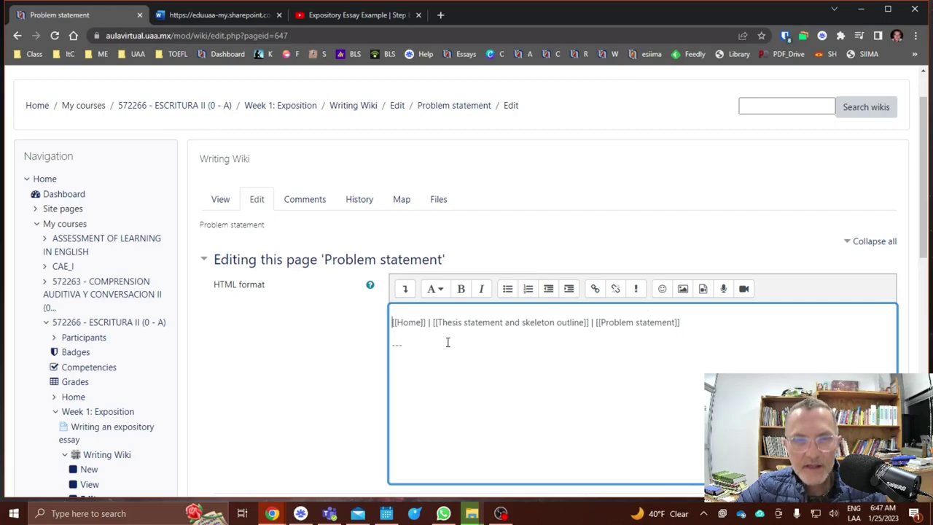
scroll(433, 348, down, 3)
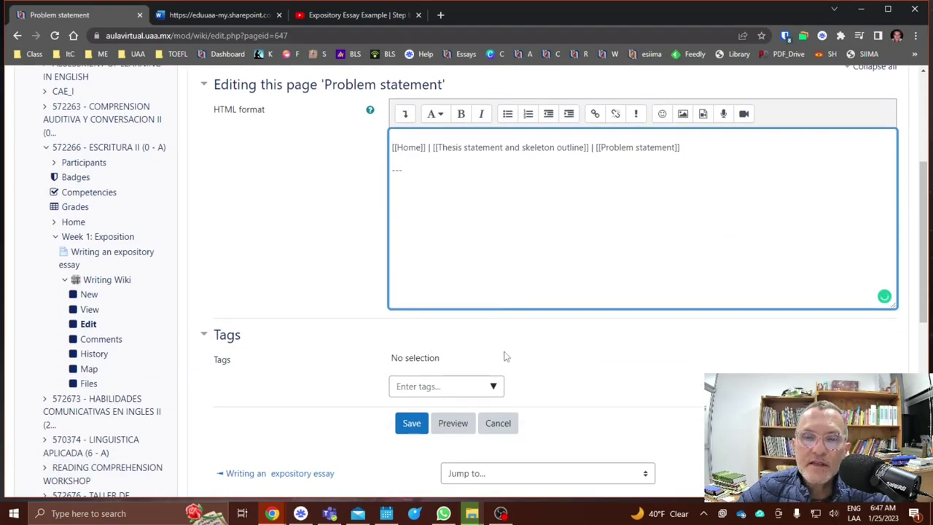
click(402, 422)
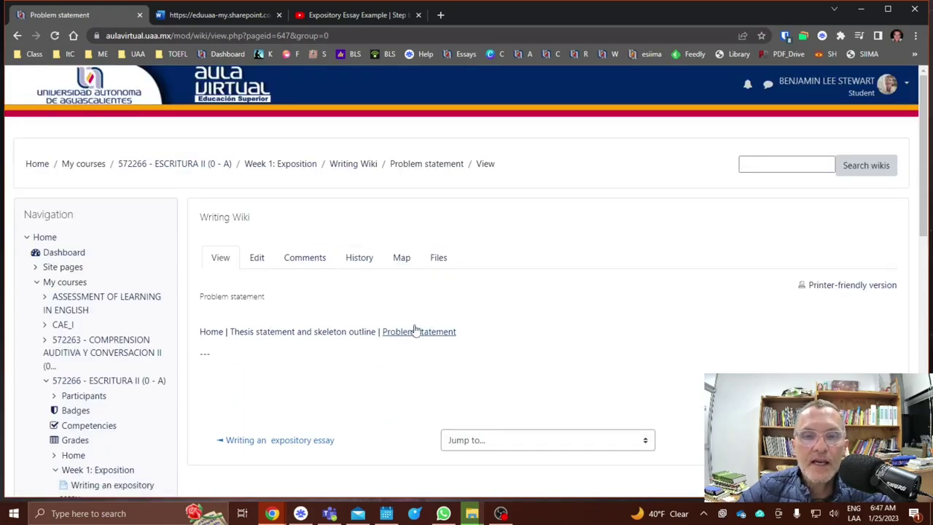
Step: Test the new links and open the Thesis statement and skeleton outline page
click(411, 332)
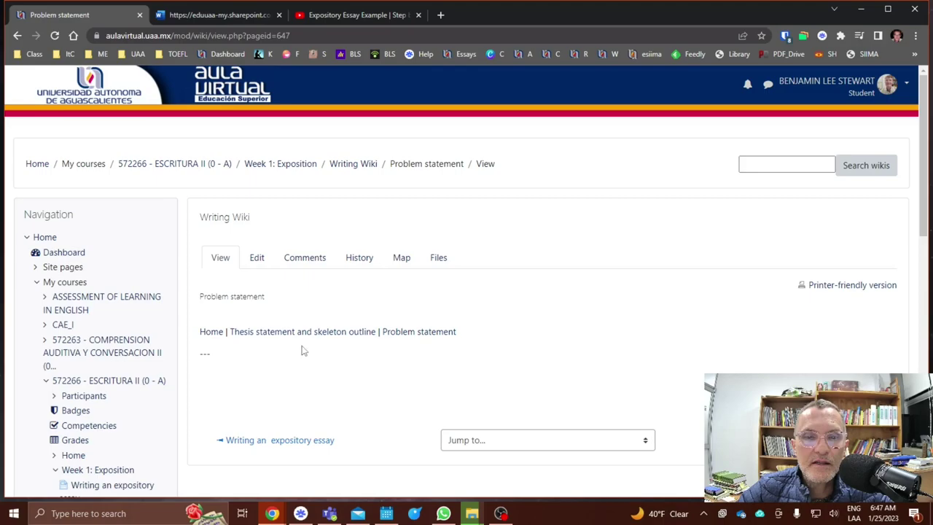
click(338, 333)
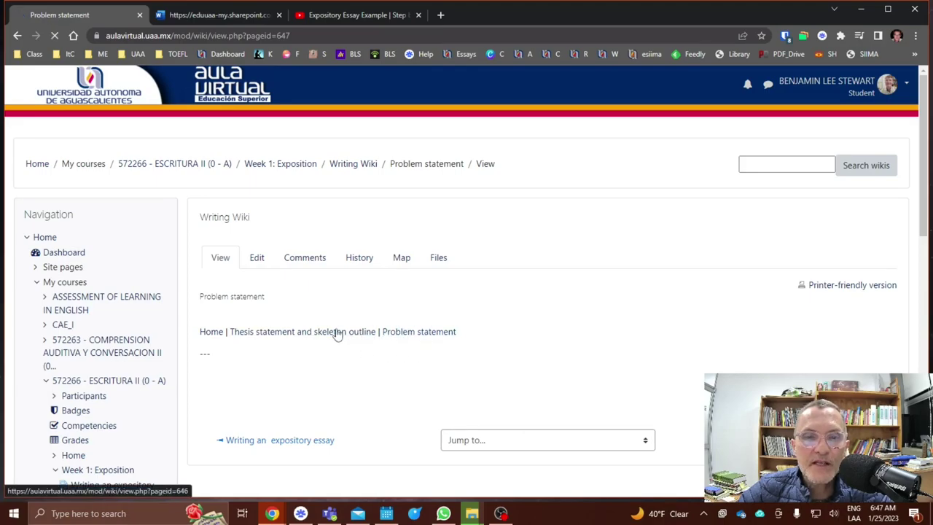
click(206, 332)
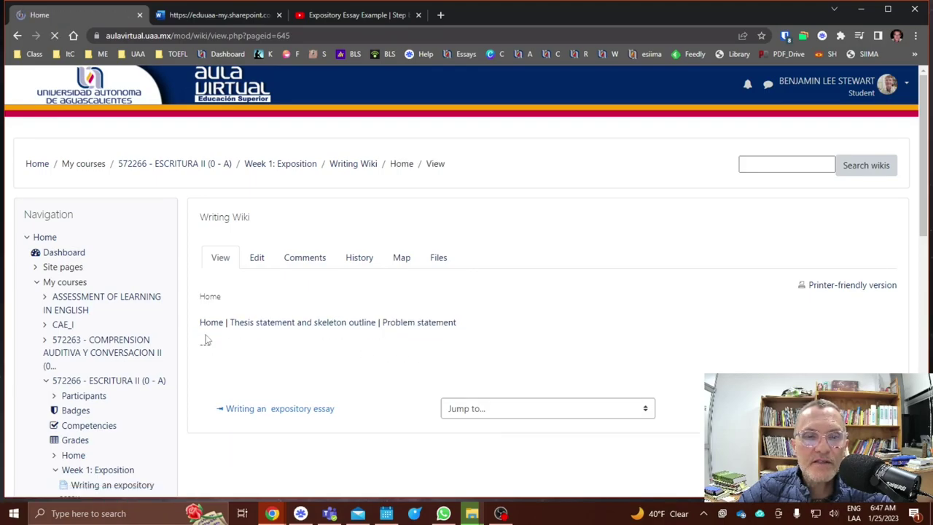
click(293, 327)
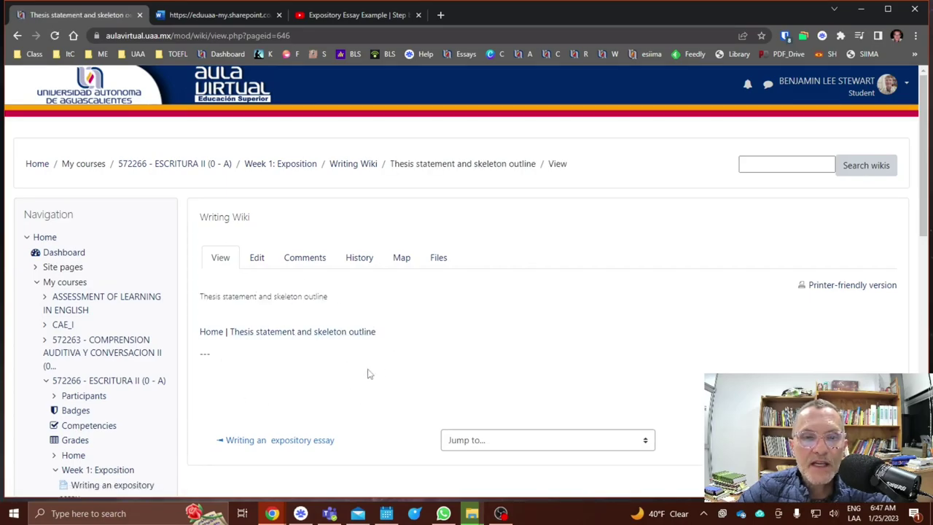
drag(201, 299, 339, 298)
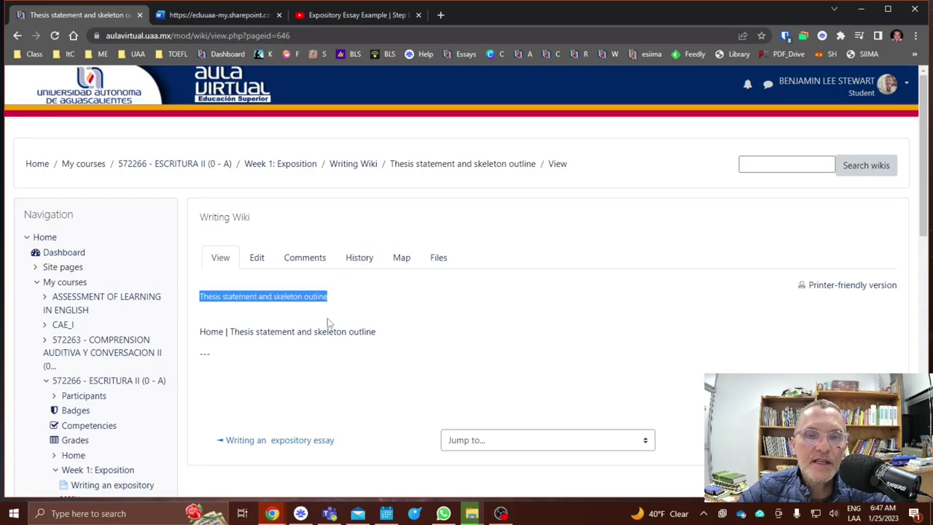
Step: Replace that page's text with the full three-link navigation line and save it
click(259, 258)
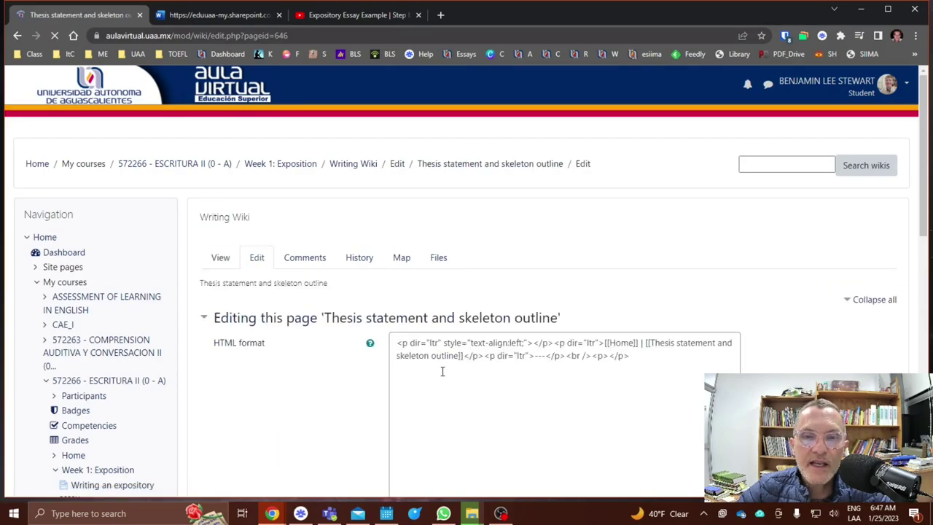
click(462, 422)
key(ctrl+a)
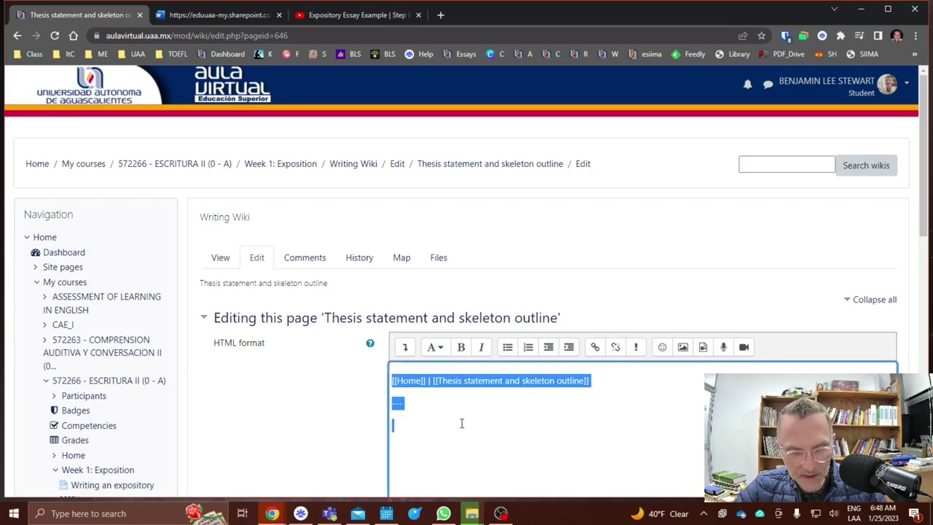
key(ctrl+v)
scroll(350, 394, down, 3)
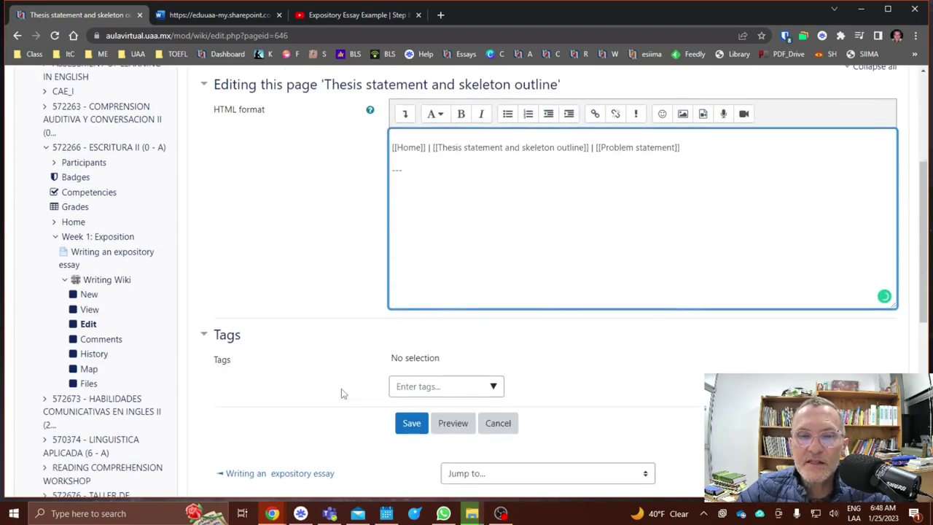
click(408, 423)
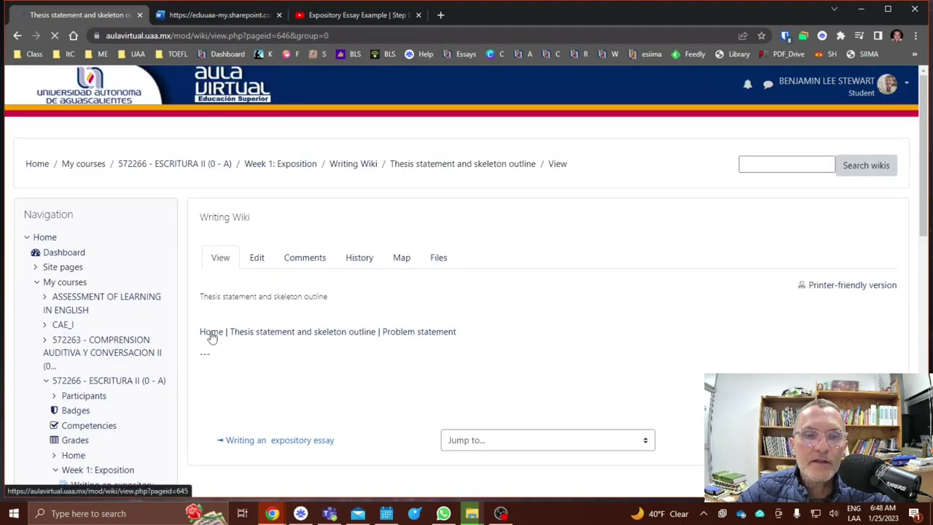
Step: Follow the Home, Problem statement and Thesis statement links in turn, ending on Problem statement
click(211, 332)
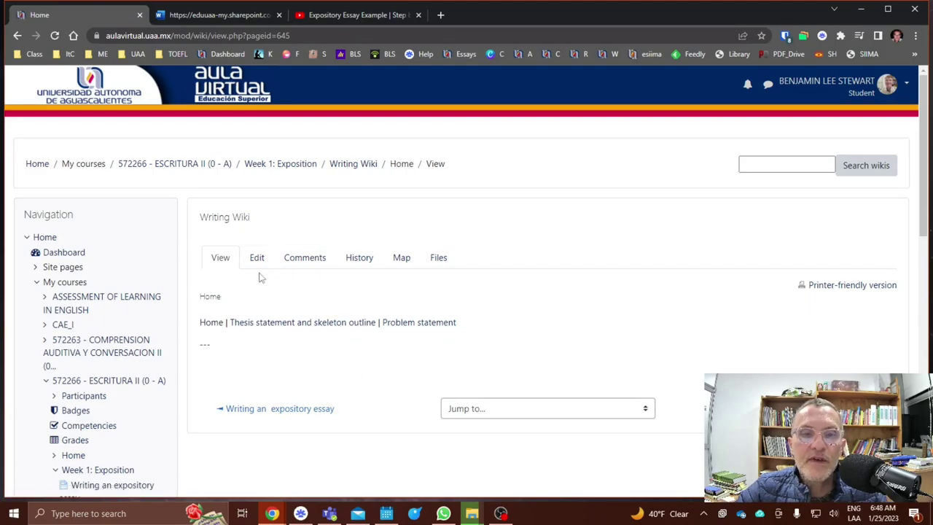
click(387, 323)
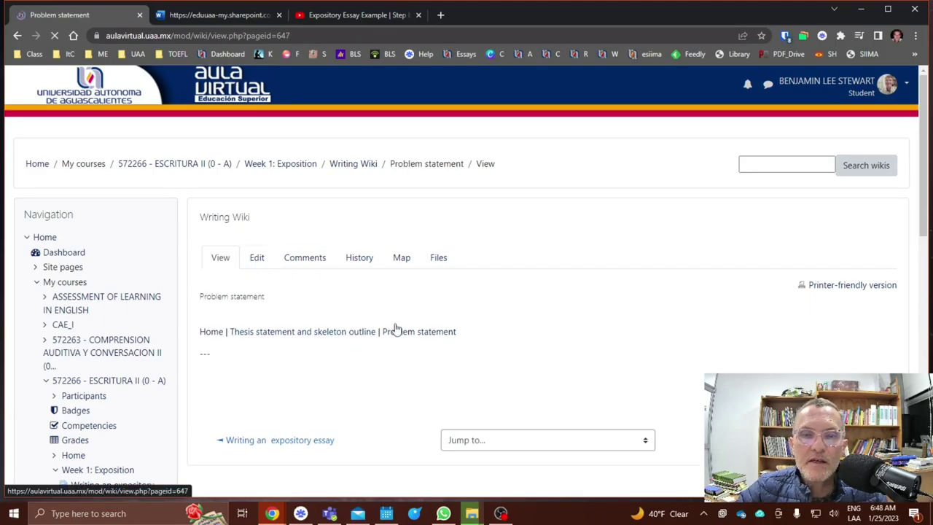
click(339, 332)
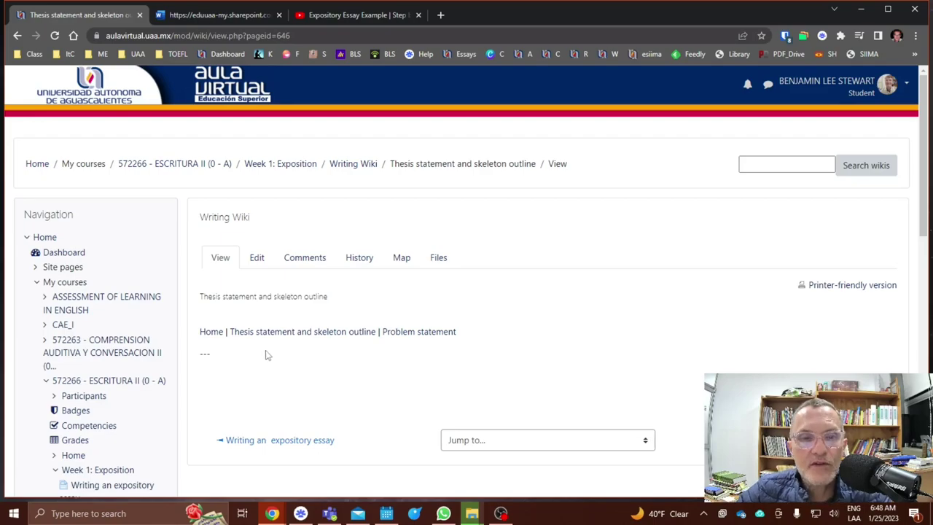
click(210, 332)
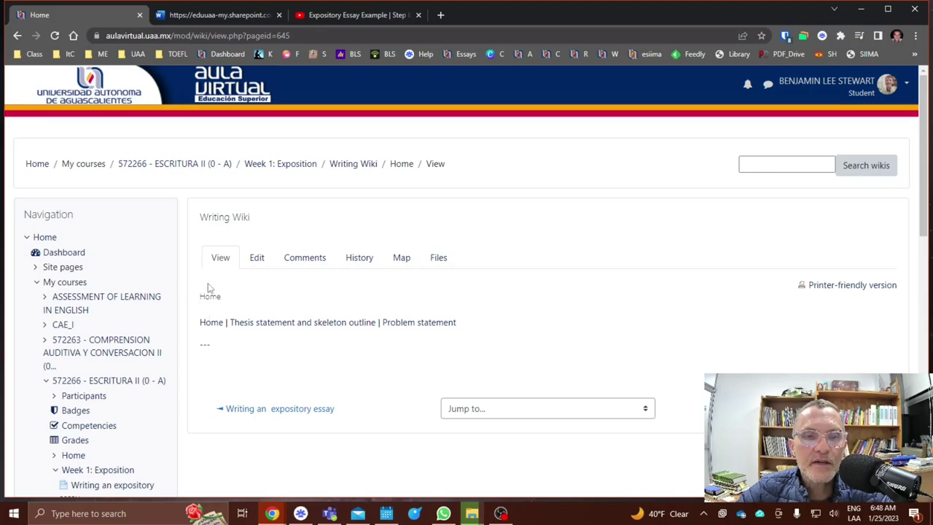
click(256, 323)
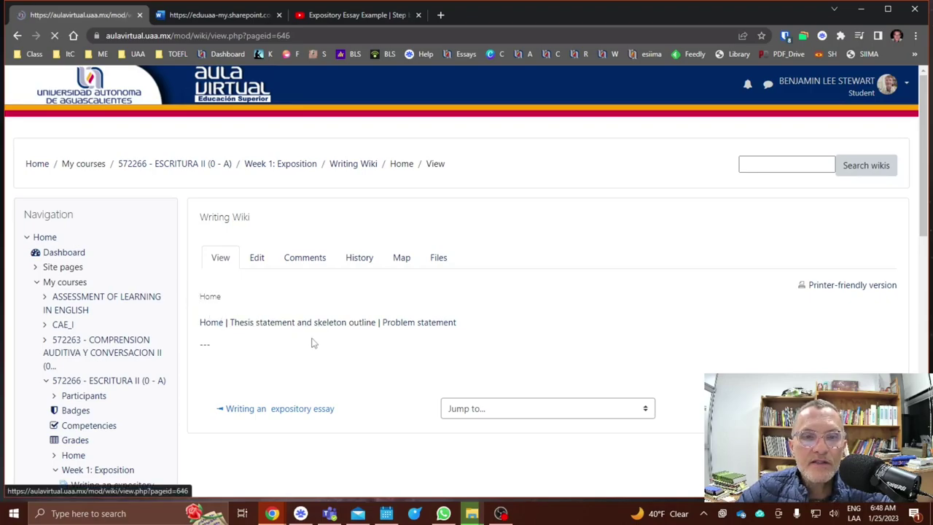
click(408, 333)
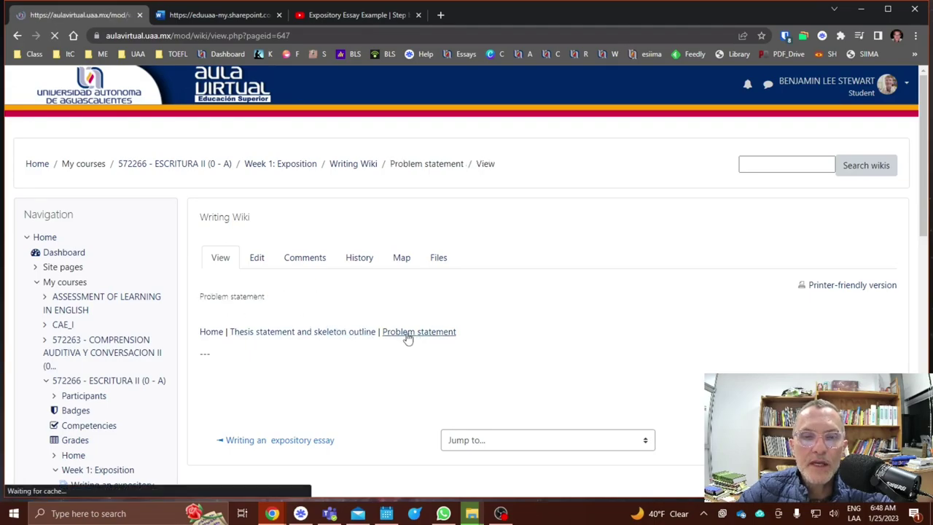
Step: Enter the Problem statement editor, then leave it without saving changes
click(260, 260)
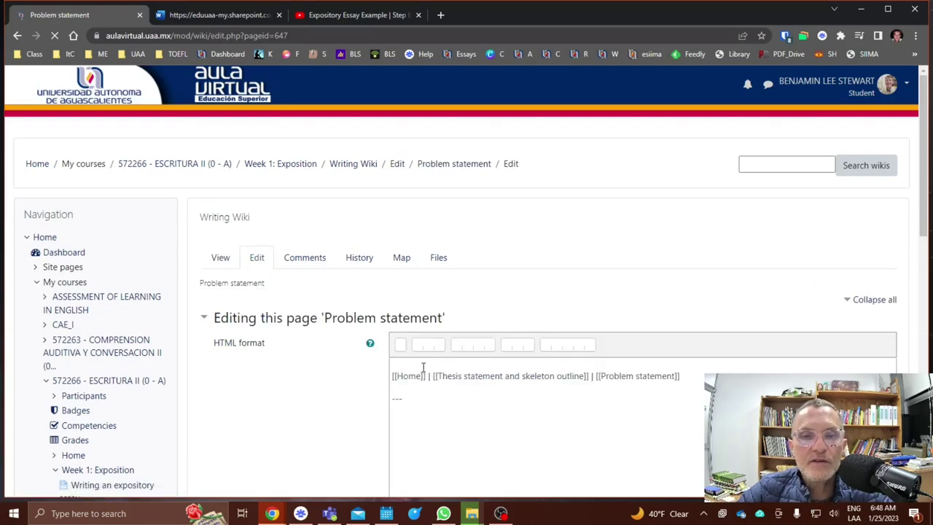
click(224, 262)
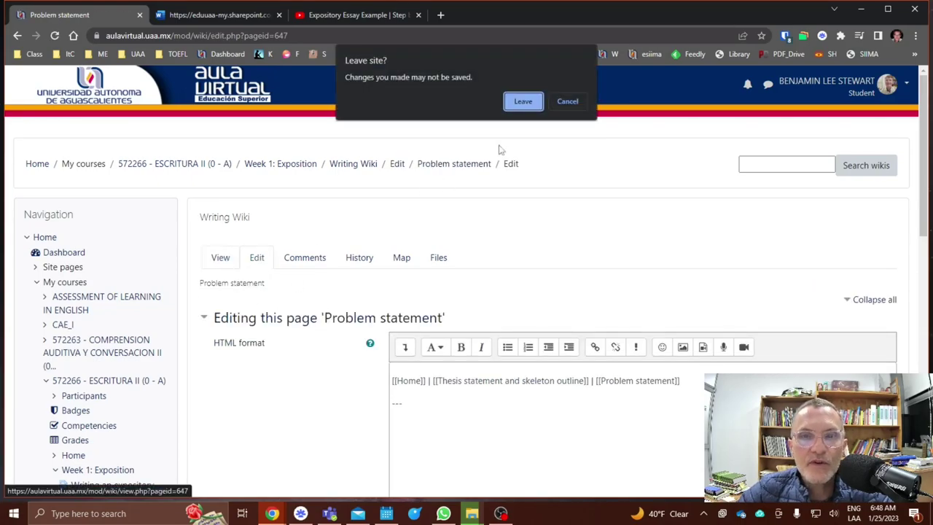
click(520, 99)
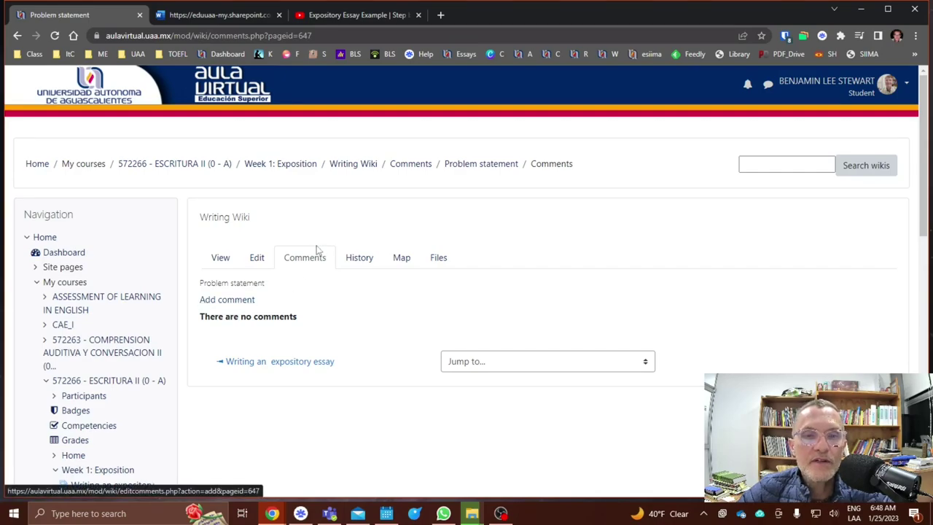
Step: Start a comment on the page, then view its version history
click(241, 302)
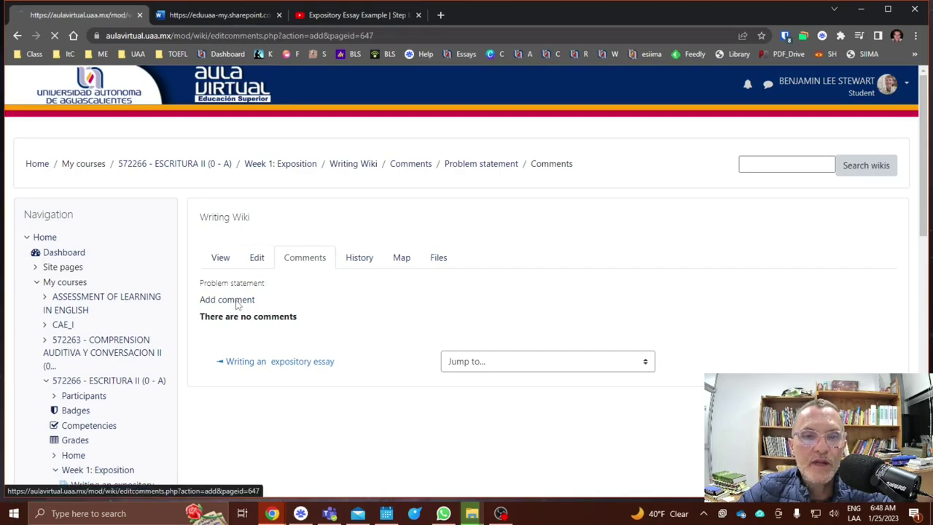
scroll(512, 379, down, 5)
scroll(511, 380, up, 5)
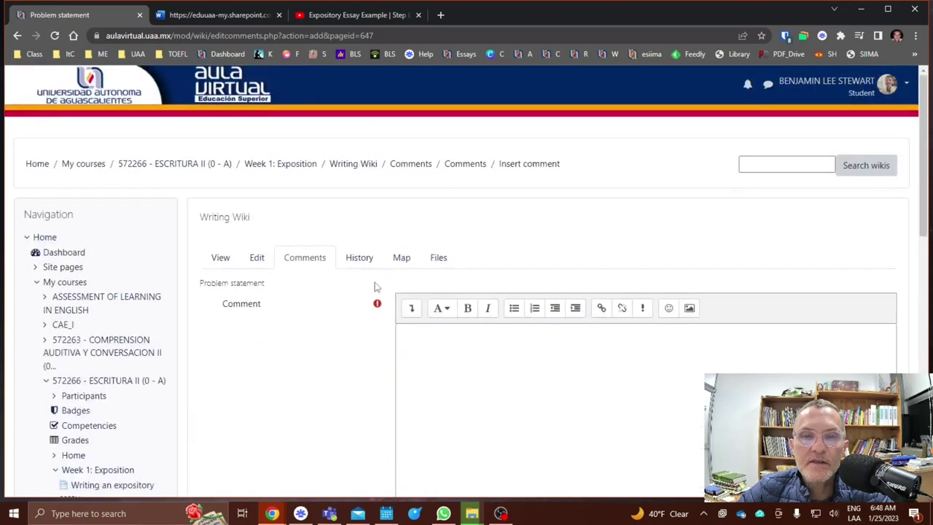
click(356, 260)
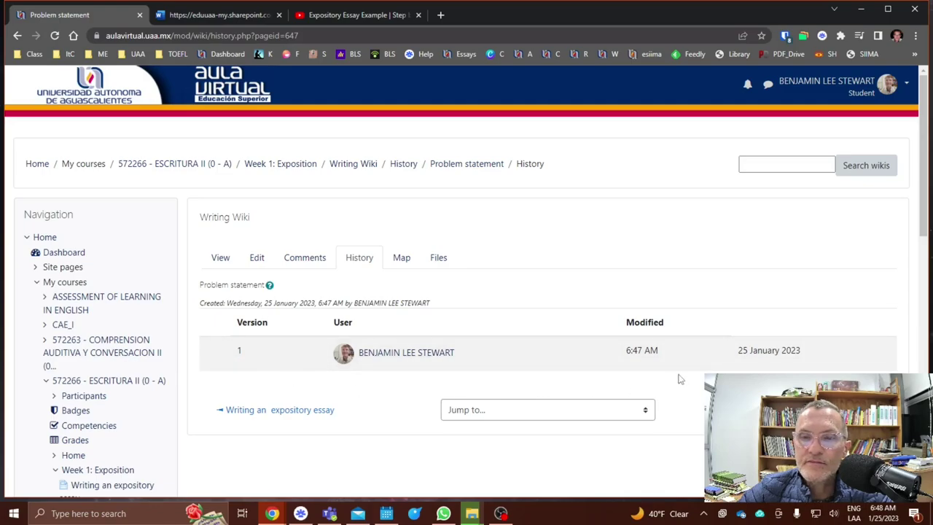
Step: Browse the wiki Map's page list, reopen Problem statement from it, then view the wiki's Files
click(402, 259)
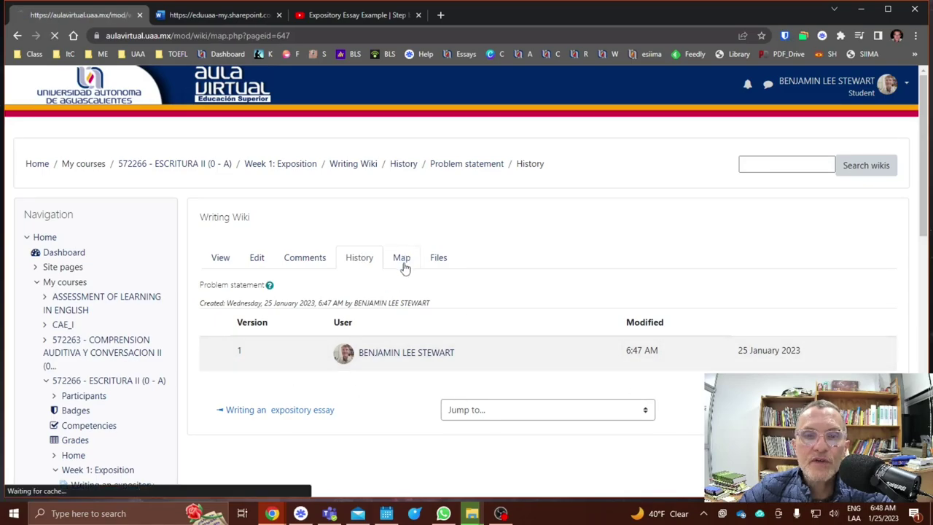
scroll(323, 370, down, 2)
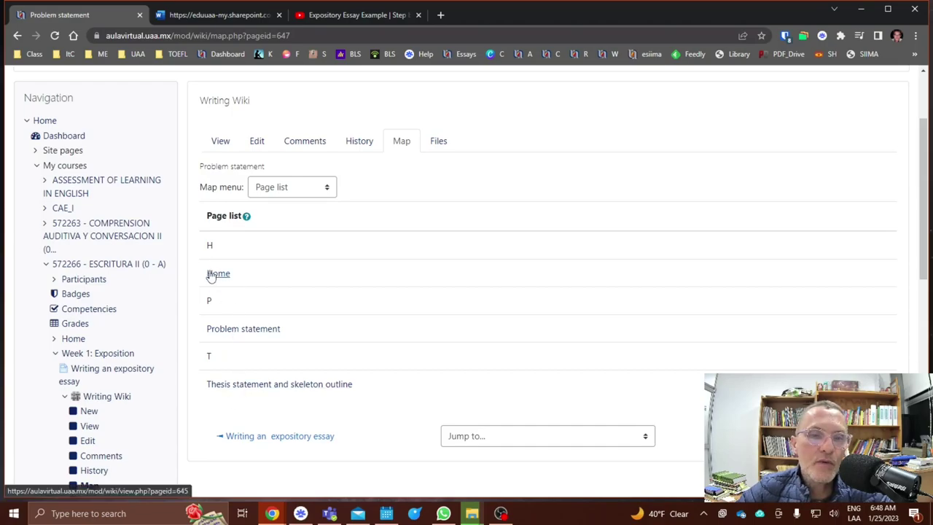
click(221, 142)
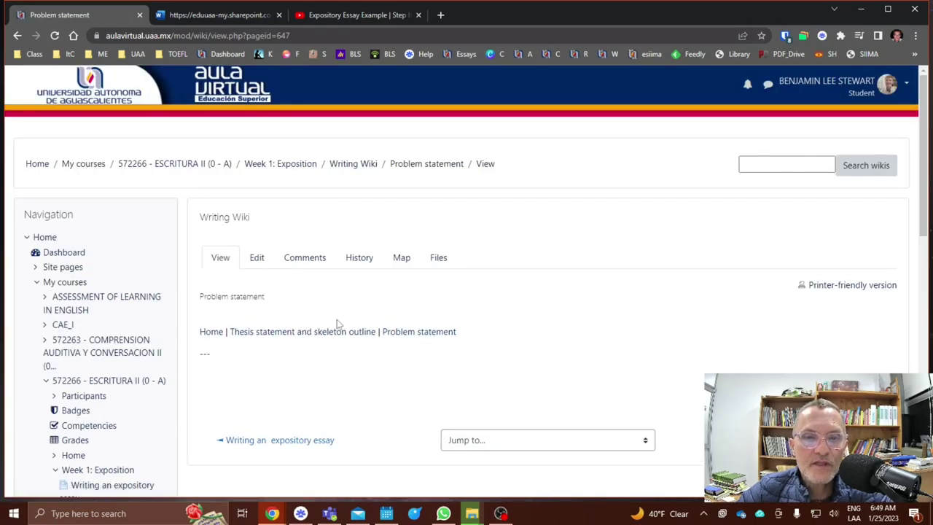
click(398, 262)
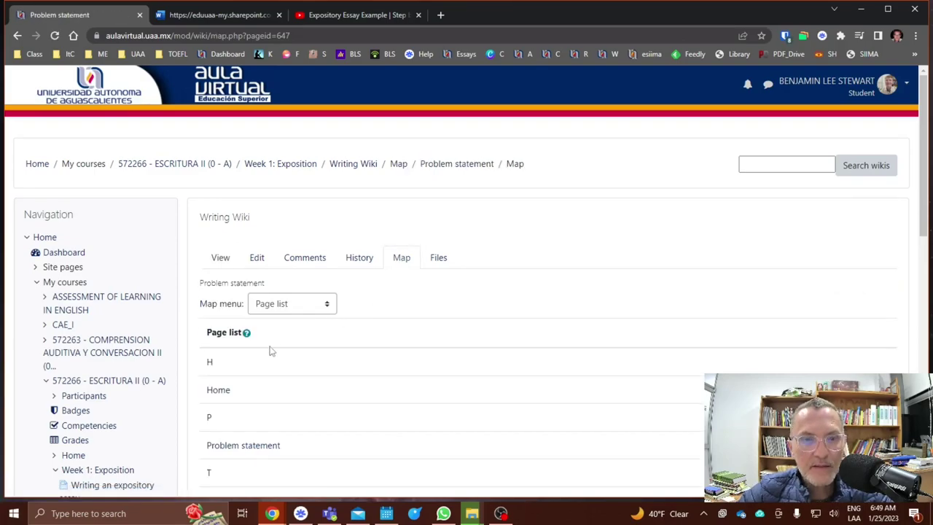
scroll(271, 350, down, 2)
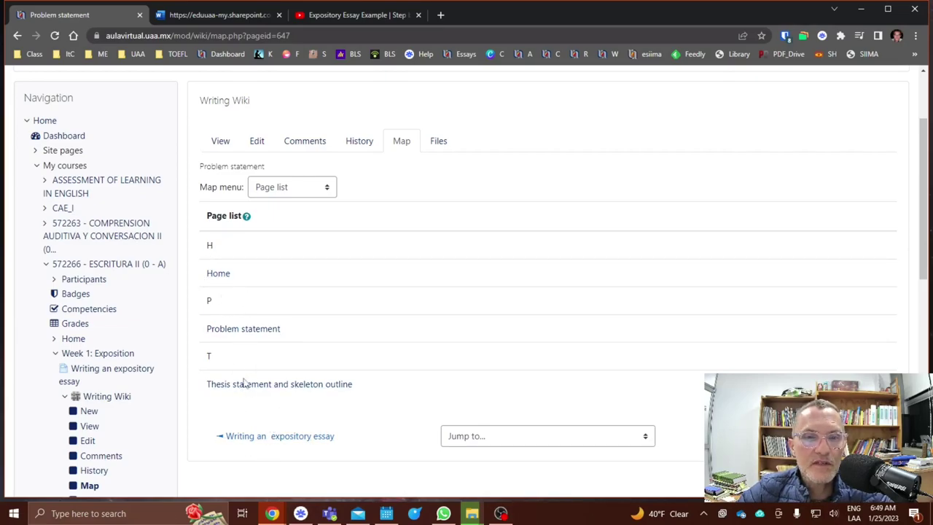
click(247, 330)
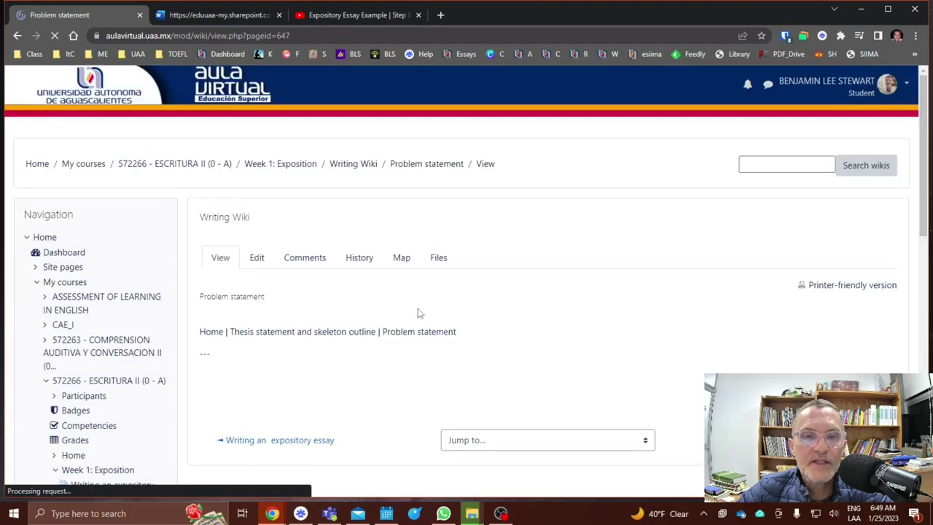
click(438, 261)
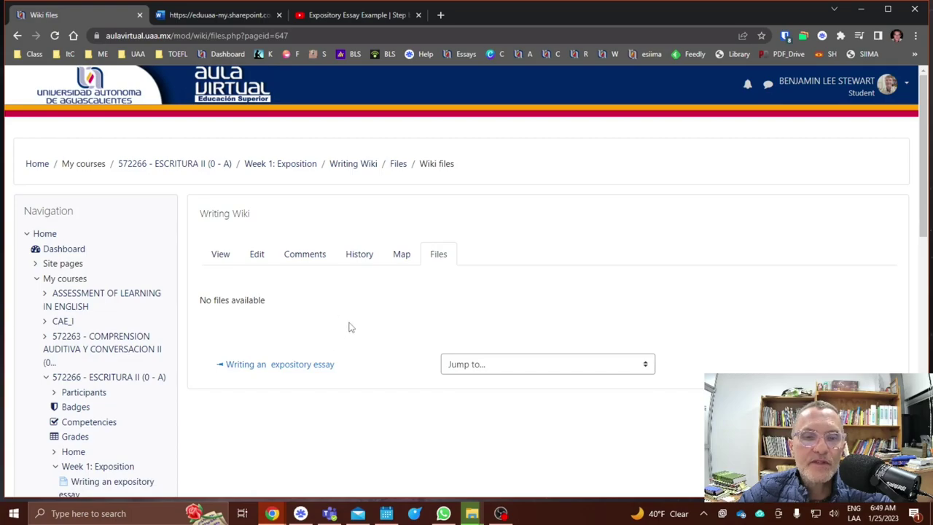
Step: Switch back to the Problem statement page view and look over its navigation bar
click(220, 257)
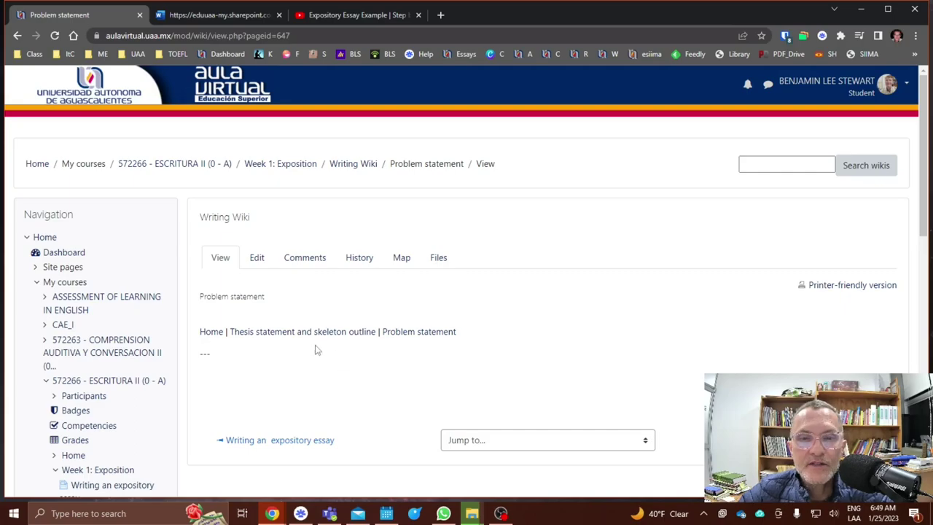
scroll(354, 339, down, 3)
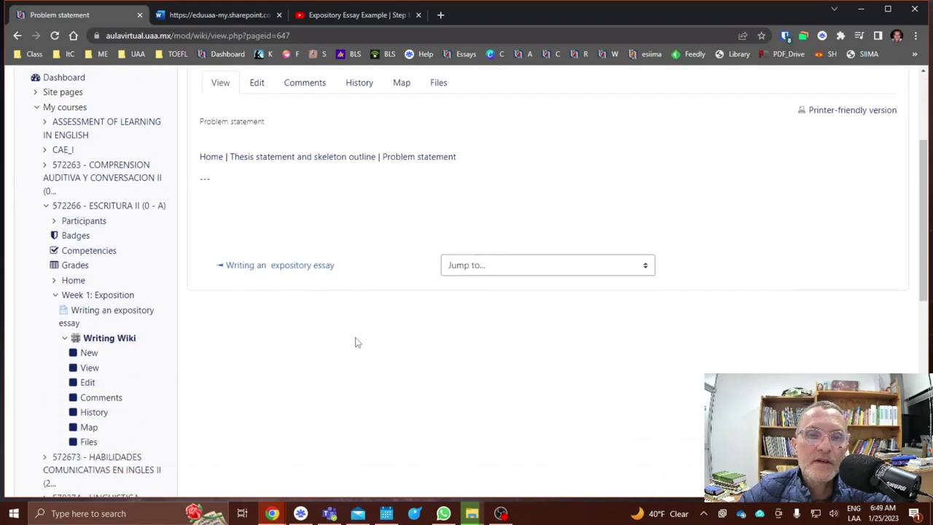
scroll(355, 339, up, 3)
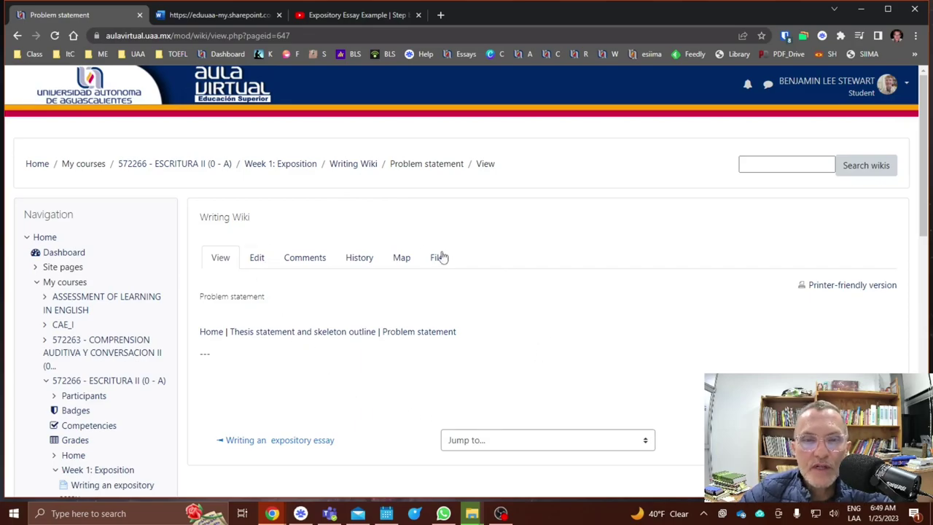
Step: Open the Problem statement editor and cancel the Leave site? prompt to keep editing
click(257, 259)
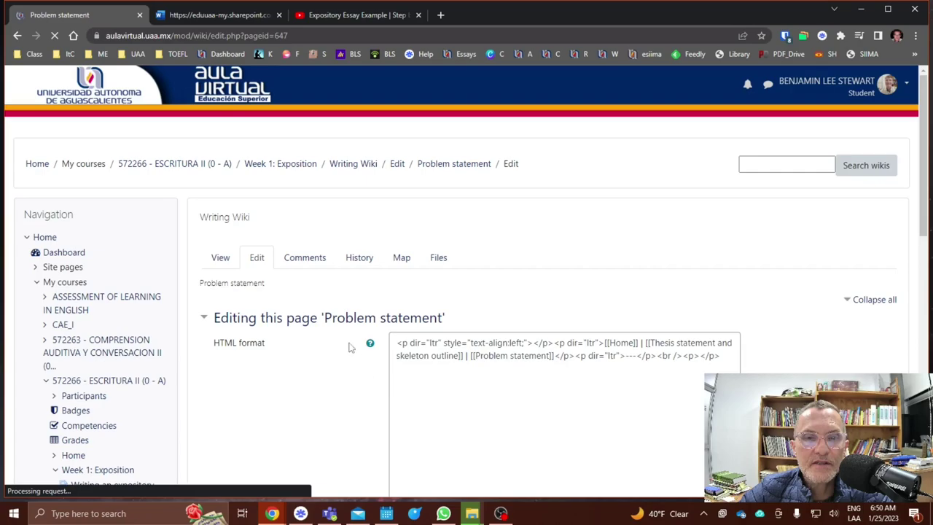
click(220, 259)
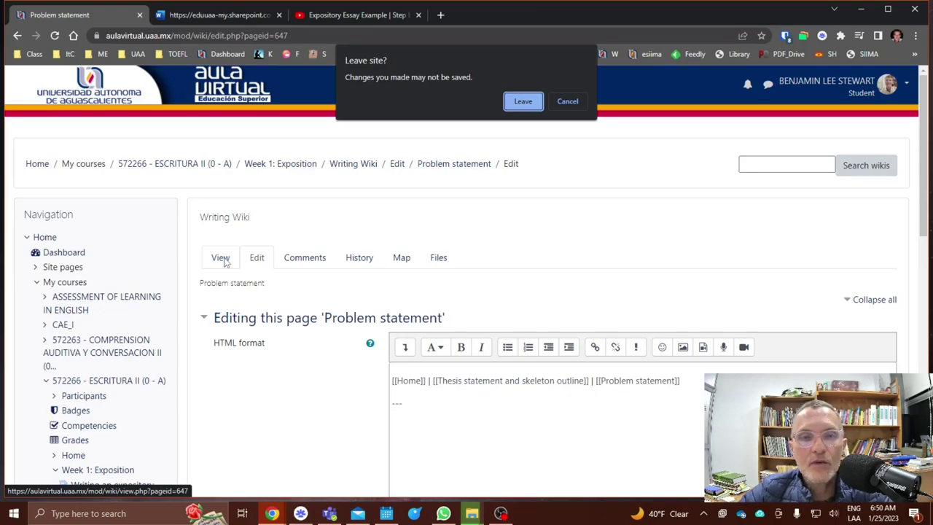
click(566, 102)
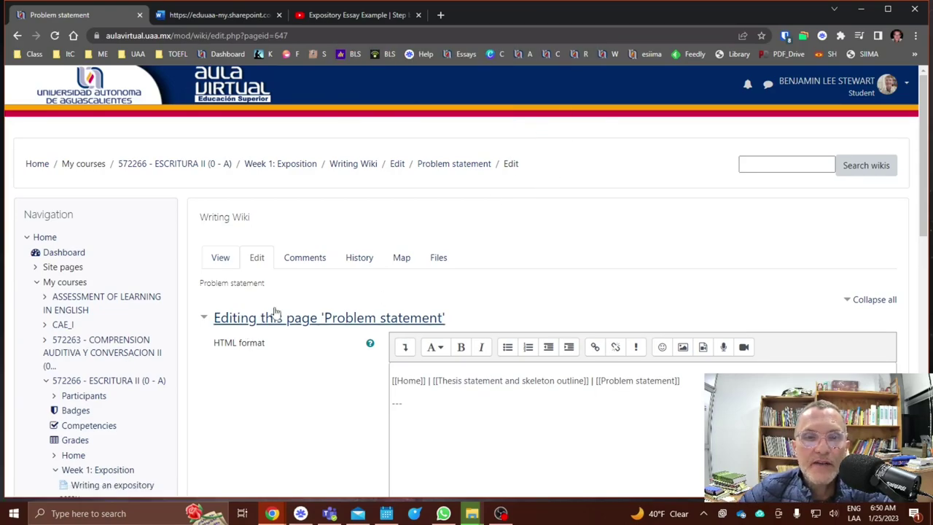